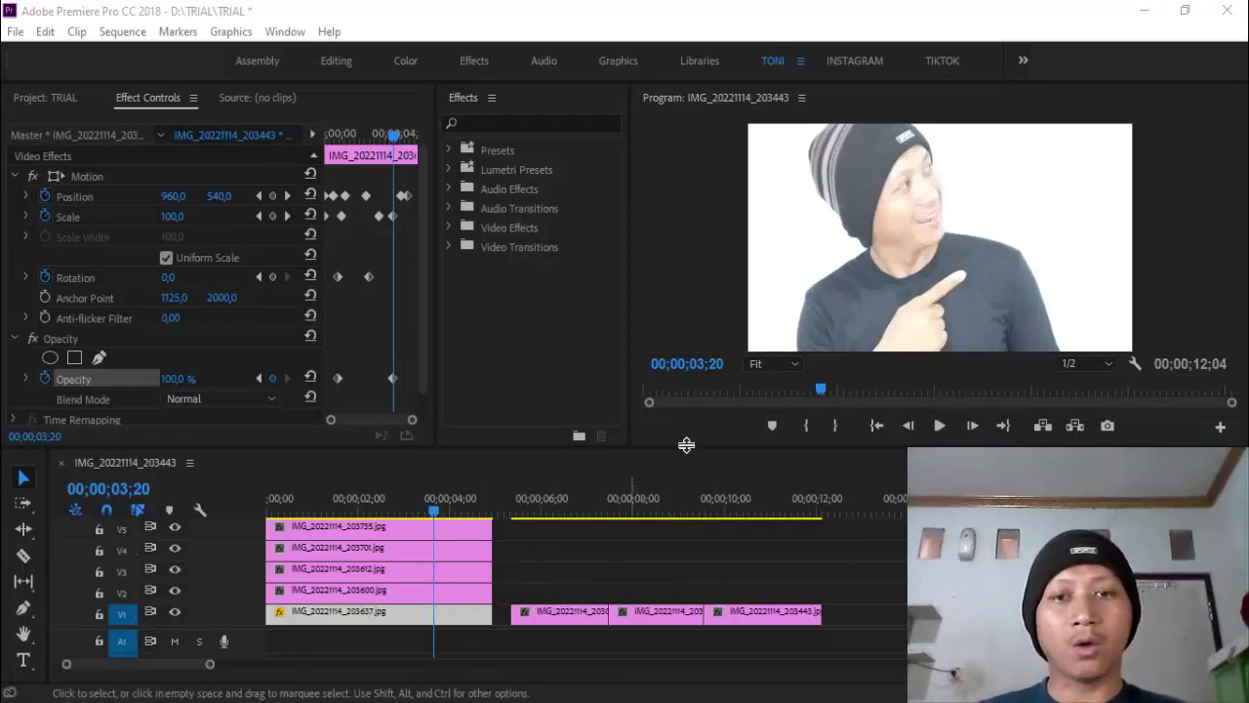
Move the divider above the Timeline down so Effect Controls and the Program monitor are taller.
drag(685, 447, 684, 290)
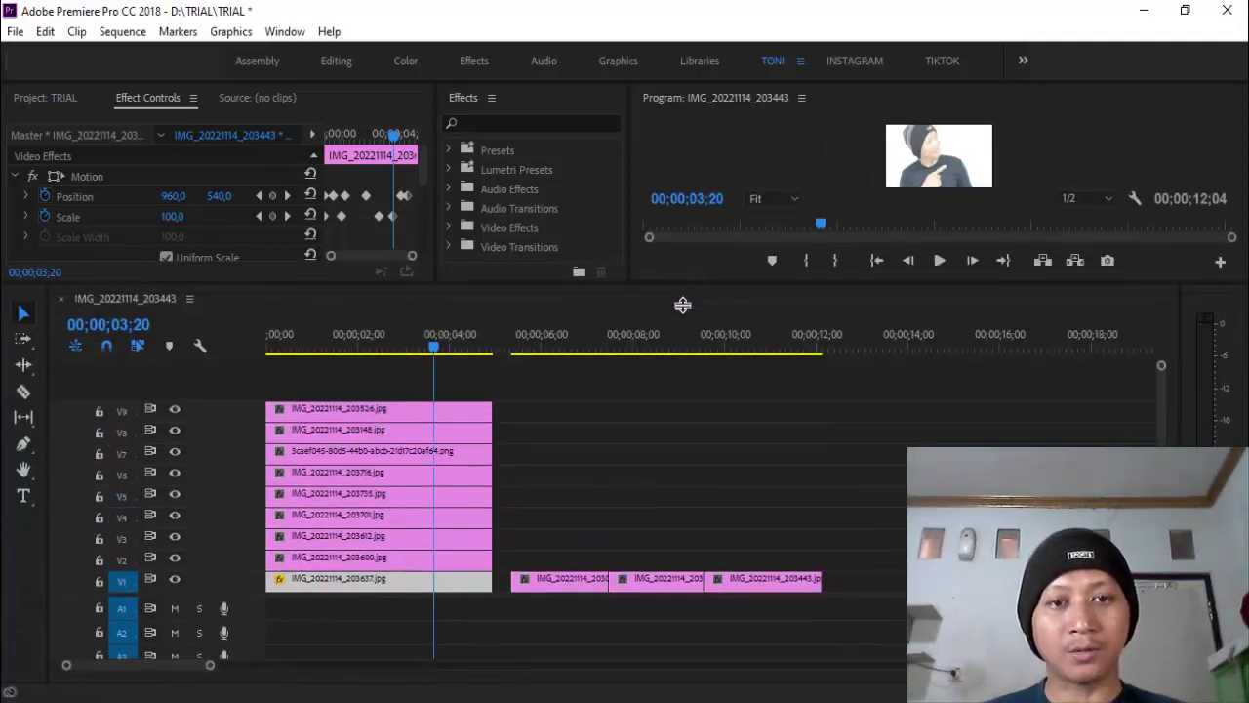
drag(681, 314, 682, 357)
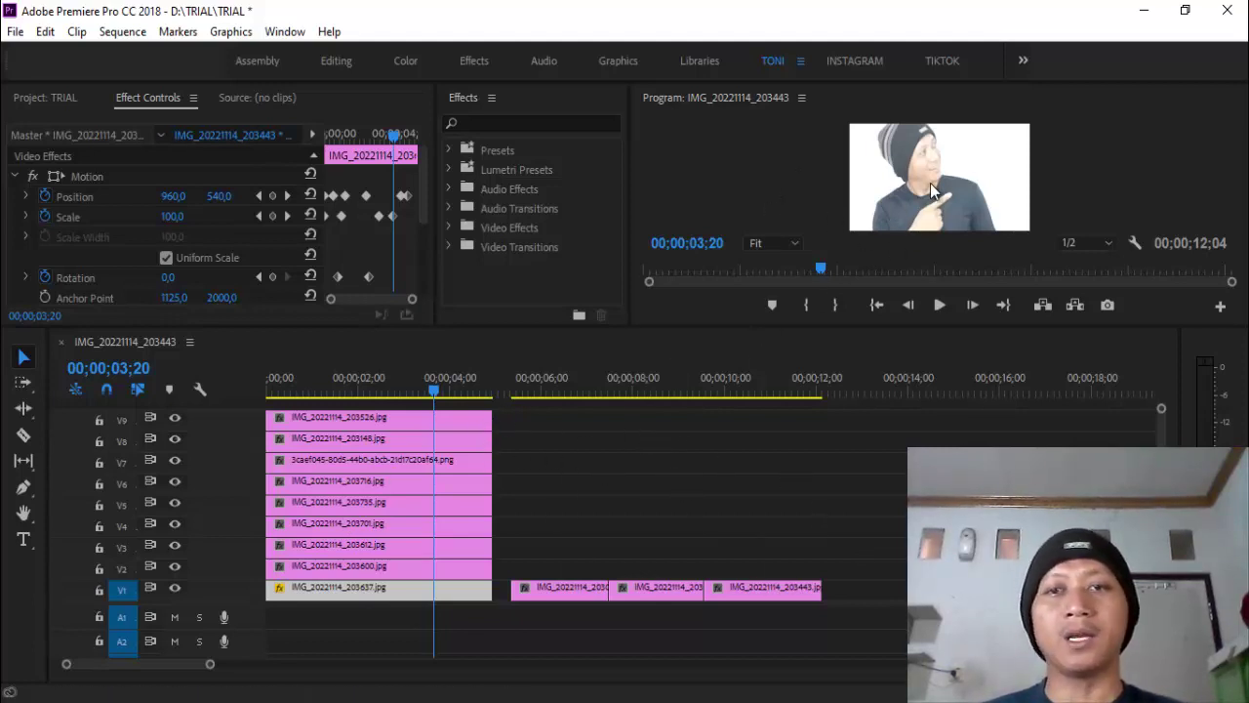
mouse_move(641, 328)
mouse_down()
mouse_move(619, 487)
mouse_move(649, 418)
mouse_up()
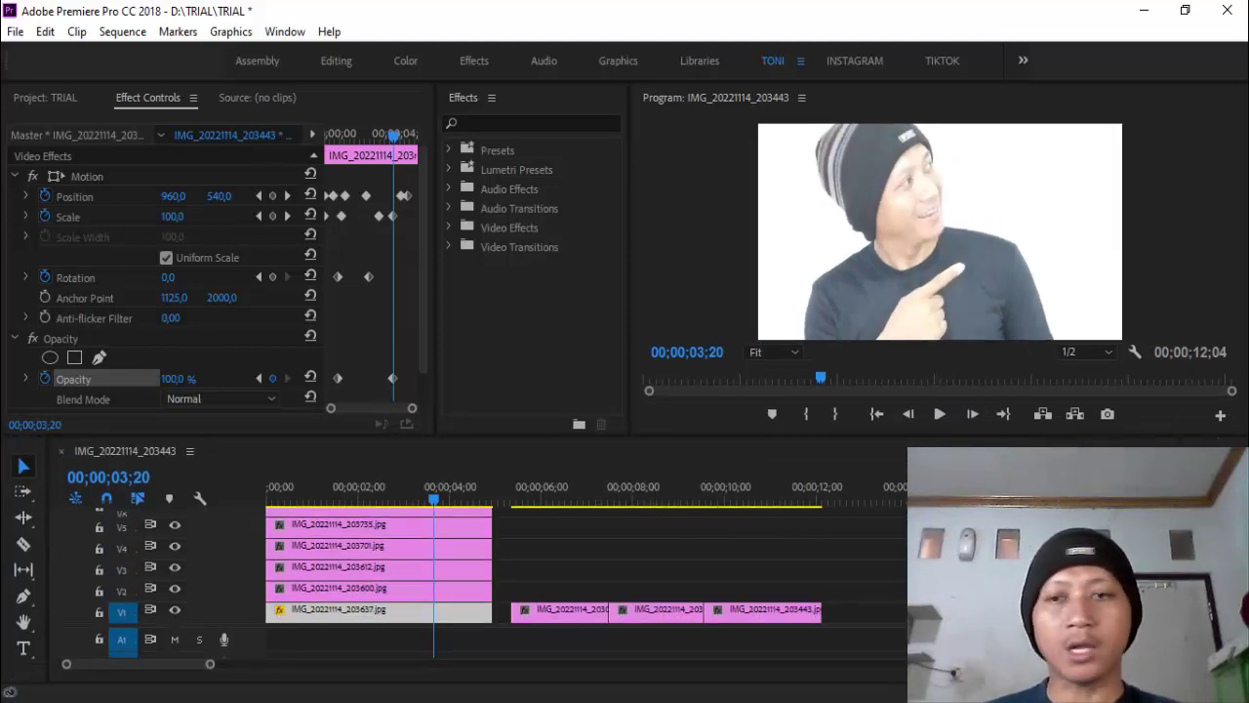
Minimize all video track heights with Shift+minus so V1–V8 fit in view.
key(shift+minus)
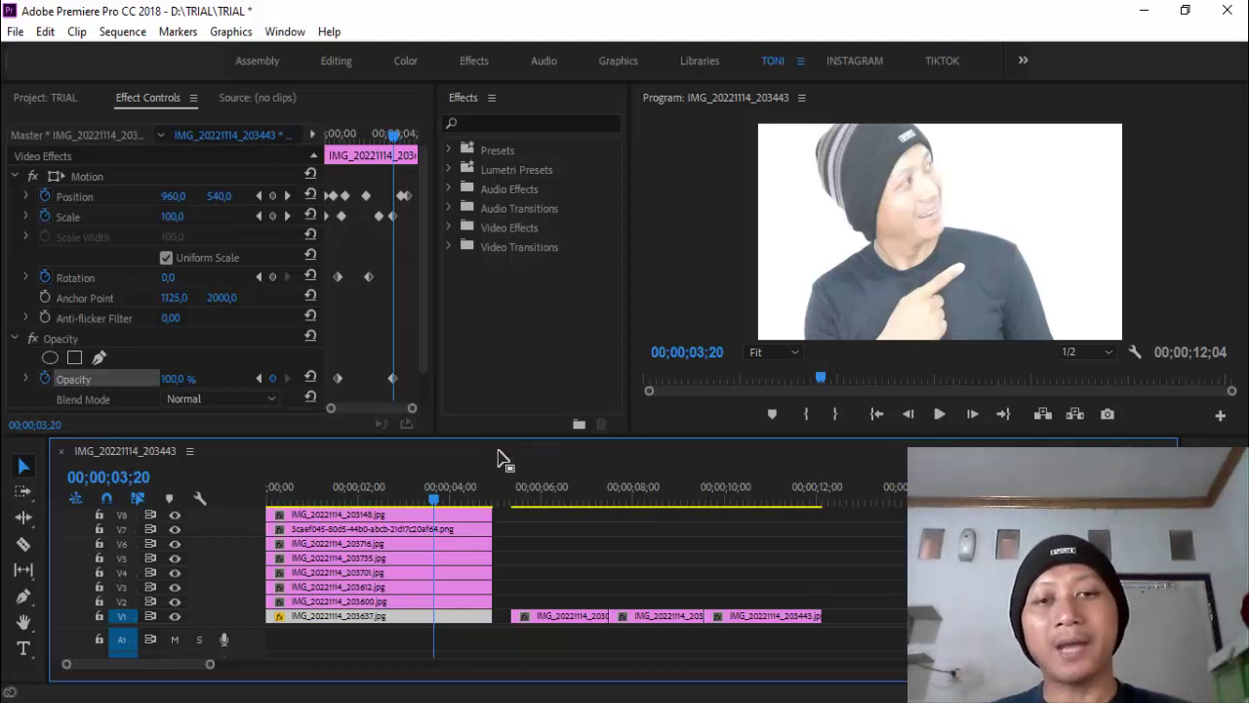
Maximize the Timeline panel to the full window, revealing tracks V1–V9.
key(grave)
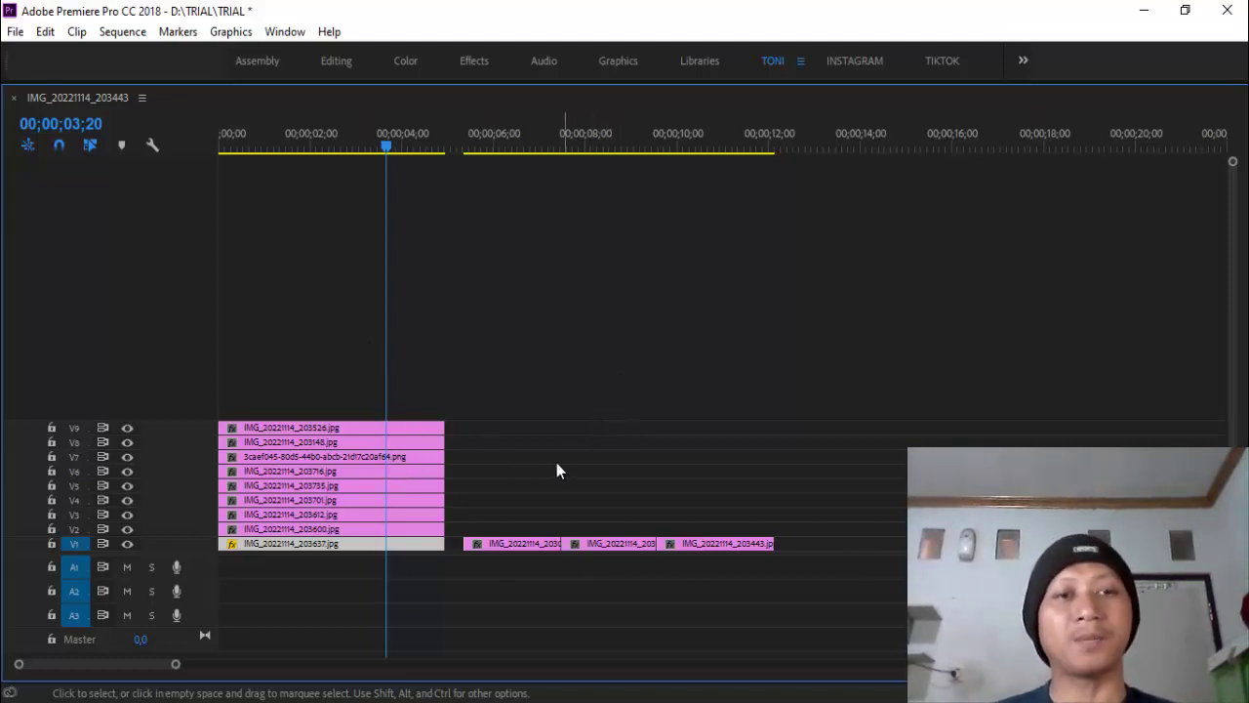
Add 30 new video tracks to the sequence with Add Tracks from the track header menu.
right_click(180, 429)
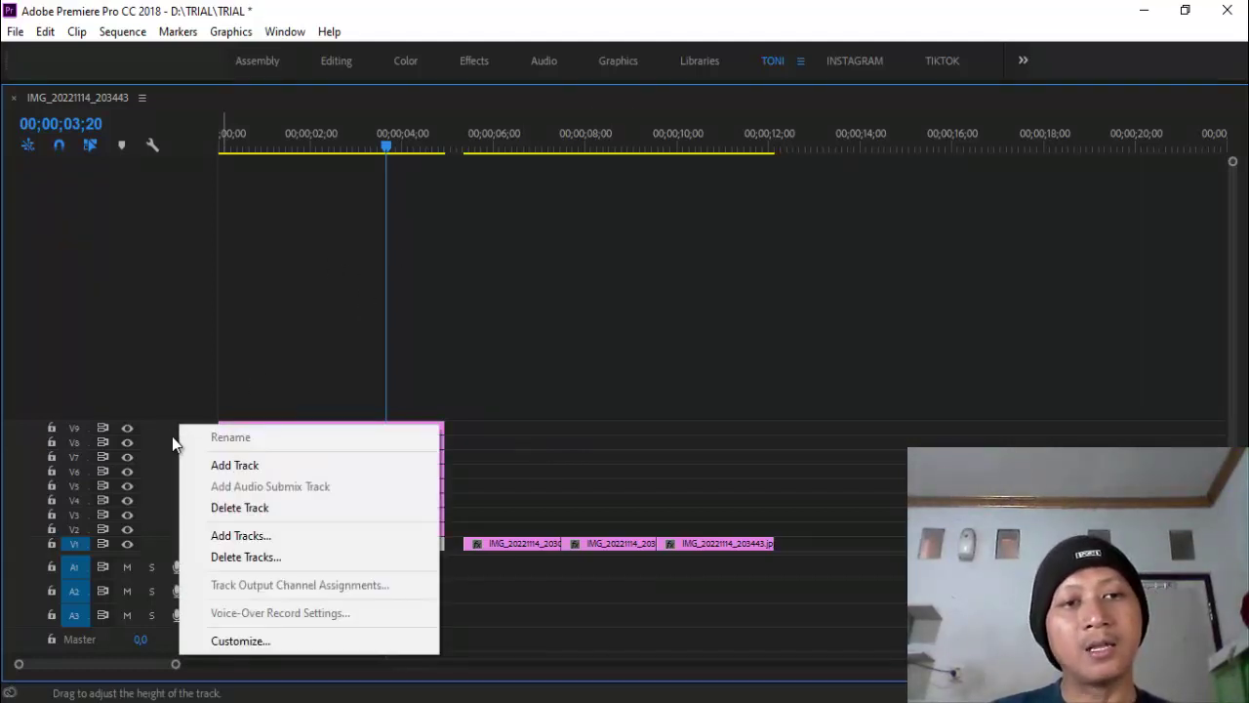
right_click(167, 438)
right_click(167, 438)
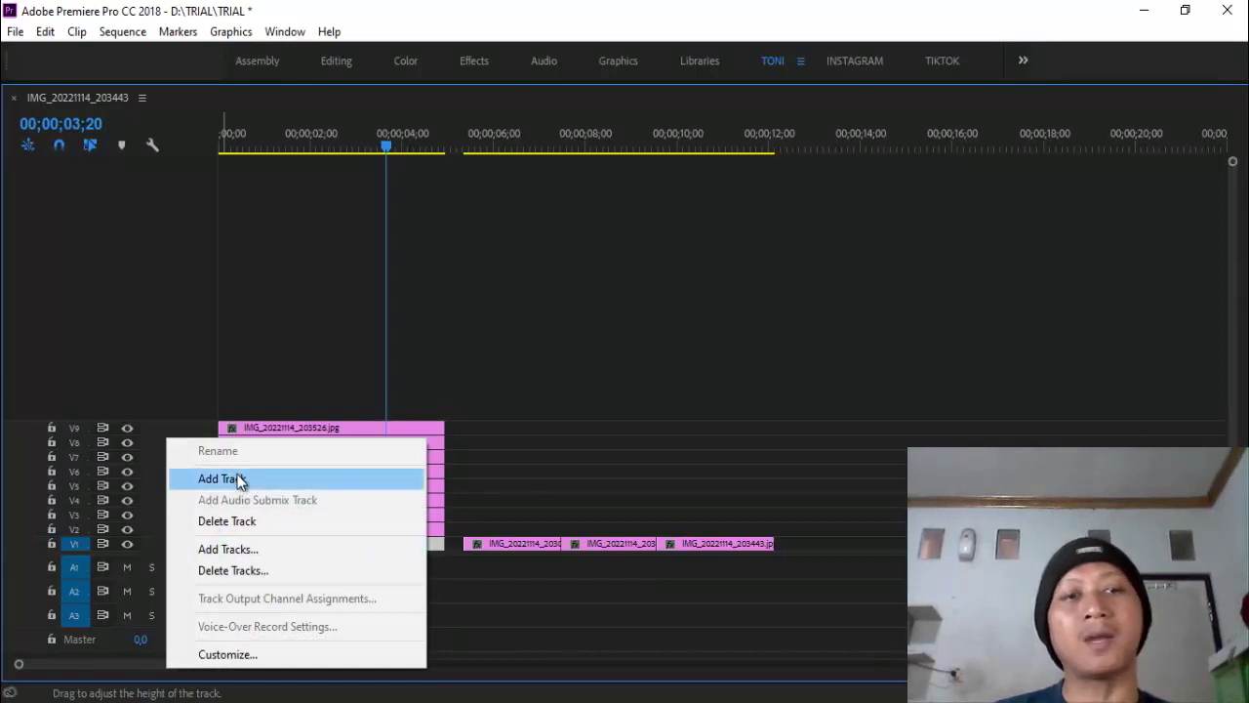
click(239, 551)
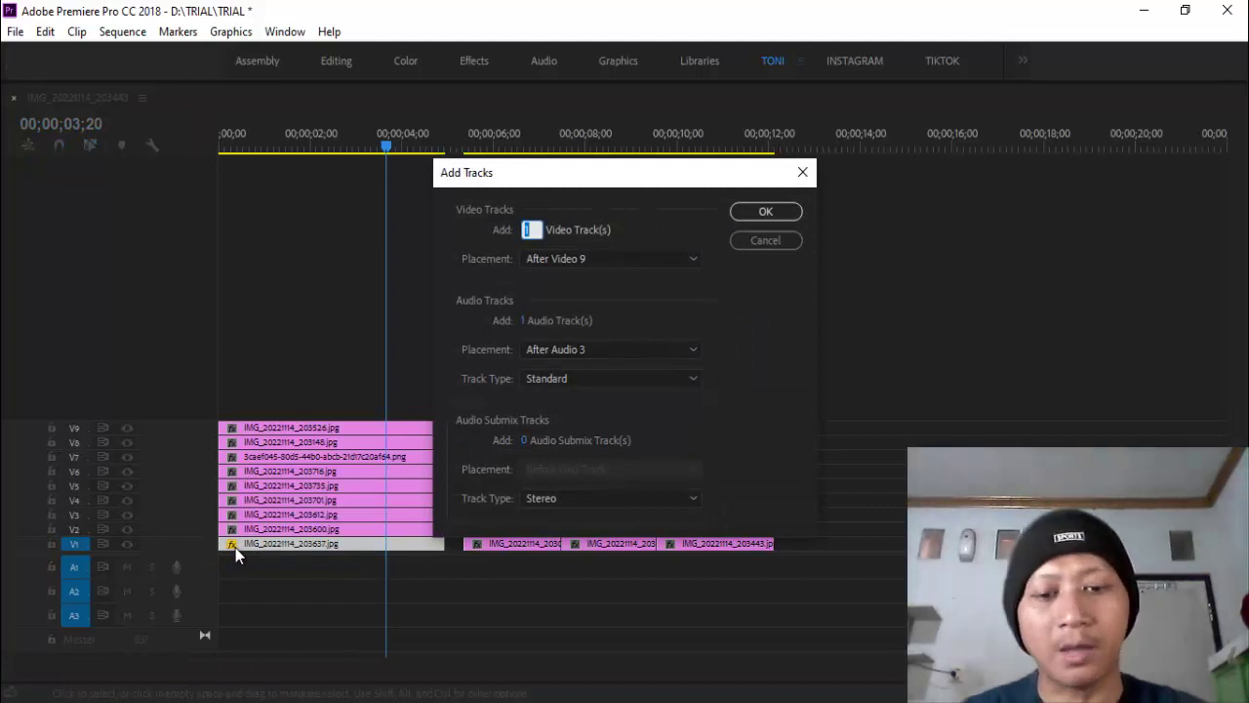
text(30)
key(Return)
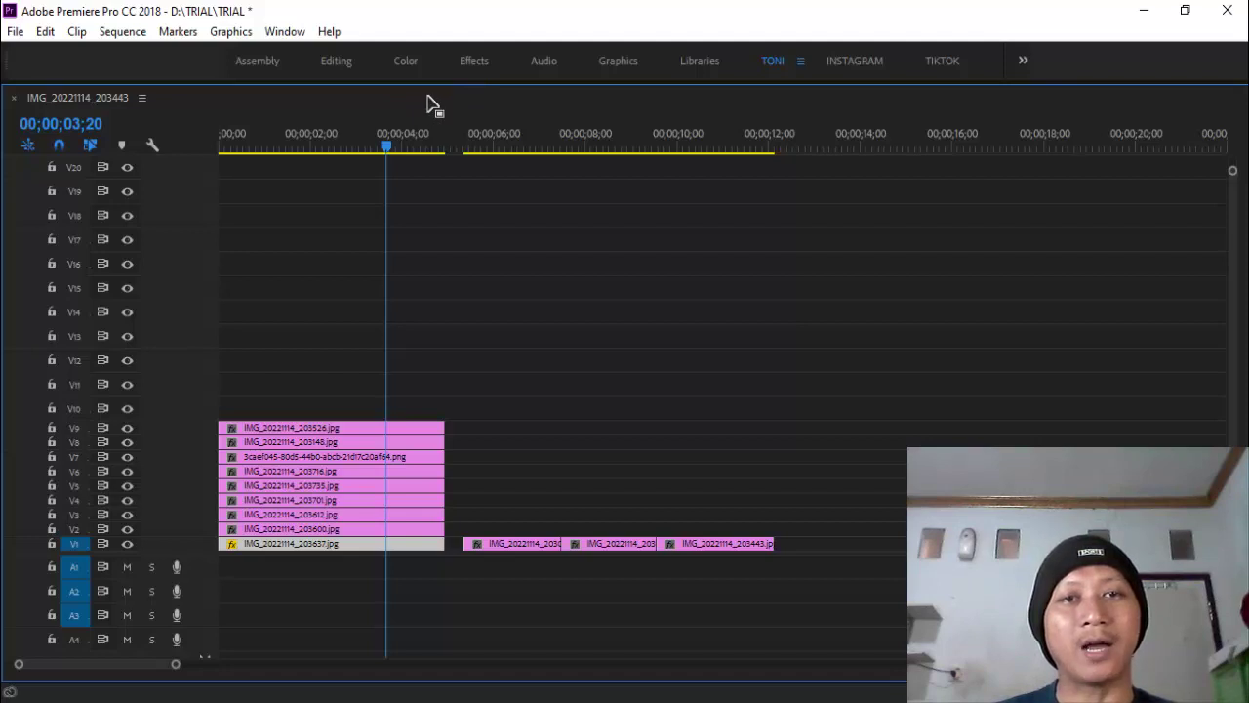
Restore the Timeline to the standard layout and give the Effect Controls panel focus.
key(grave)
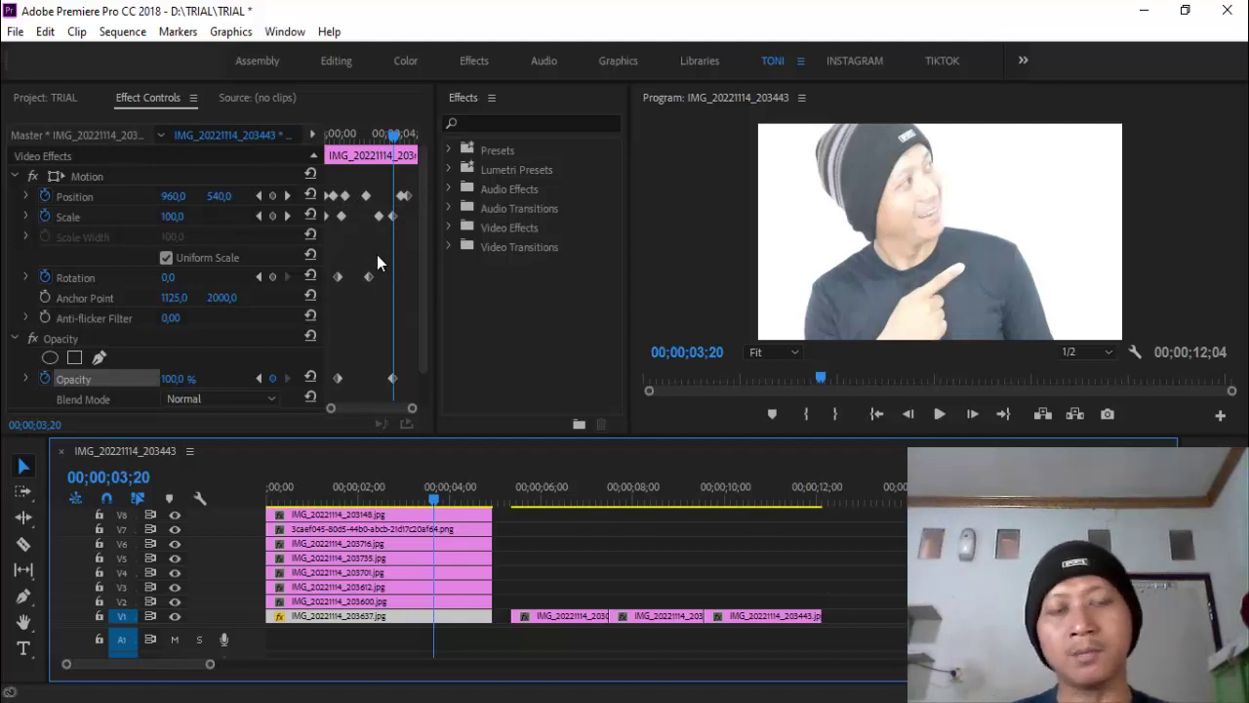
mouse_move(412, 408)
mouse_down()
mouse_move(398, 408)
mouse_move(437, 407)
mouse_up()
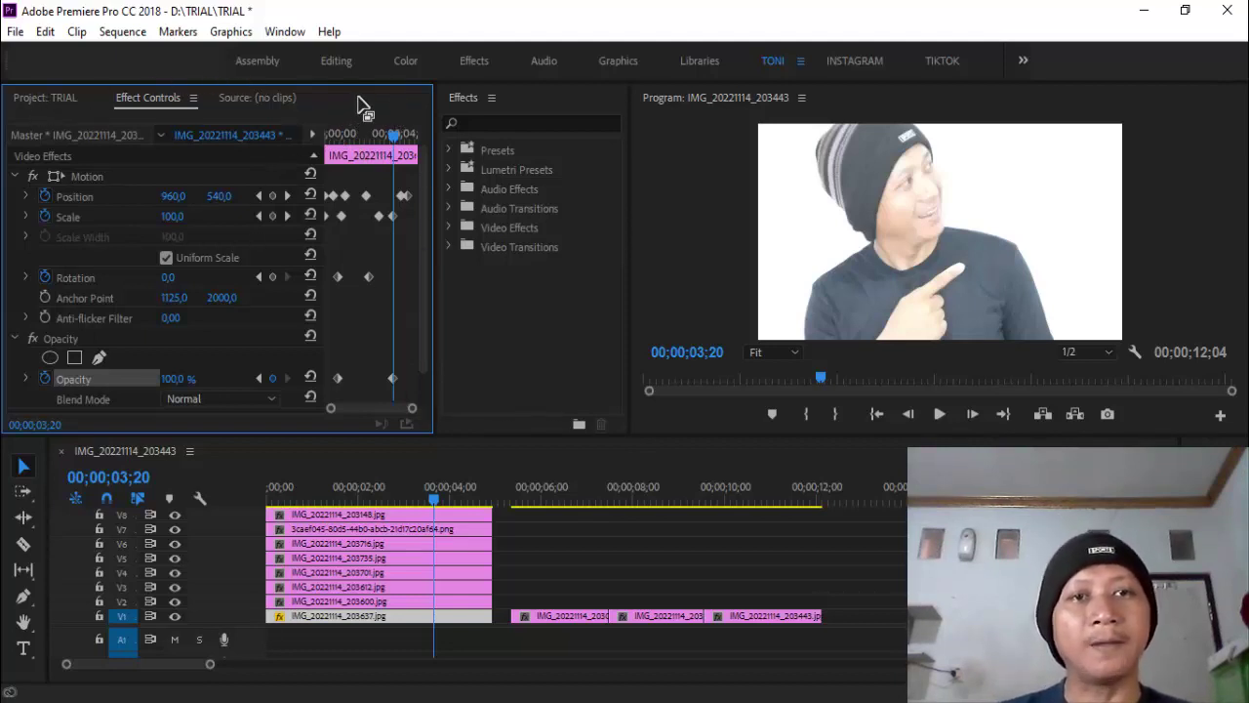
key(grave)
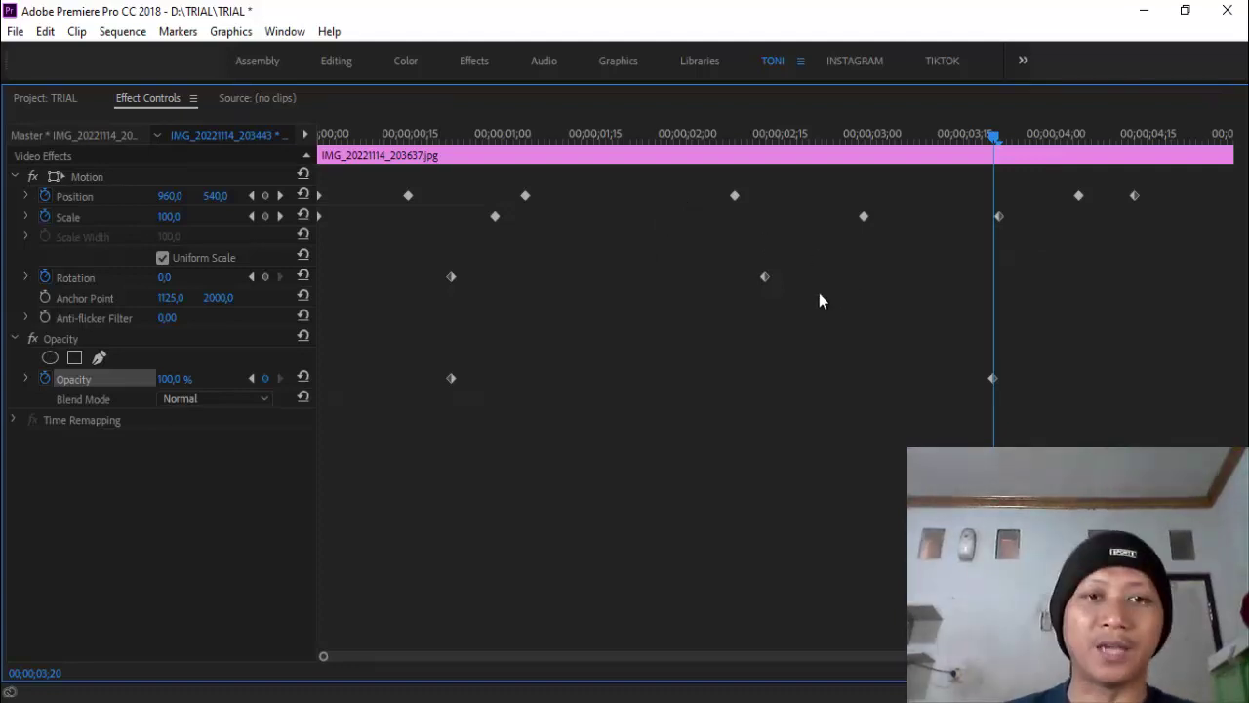
double_click(408, 105)
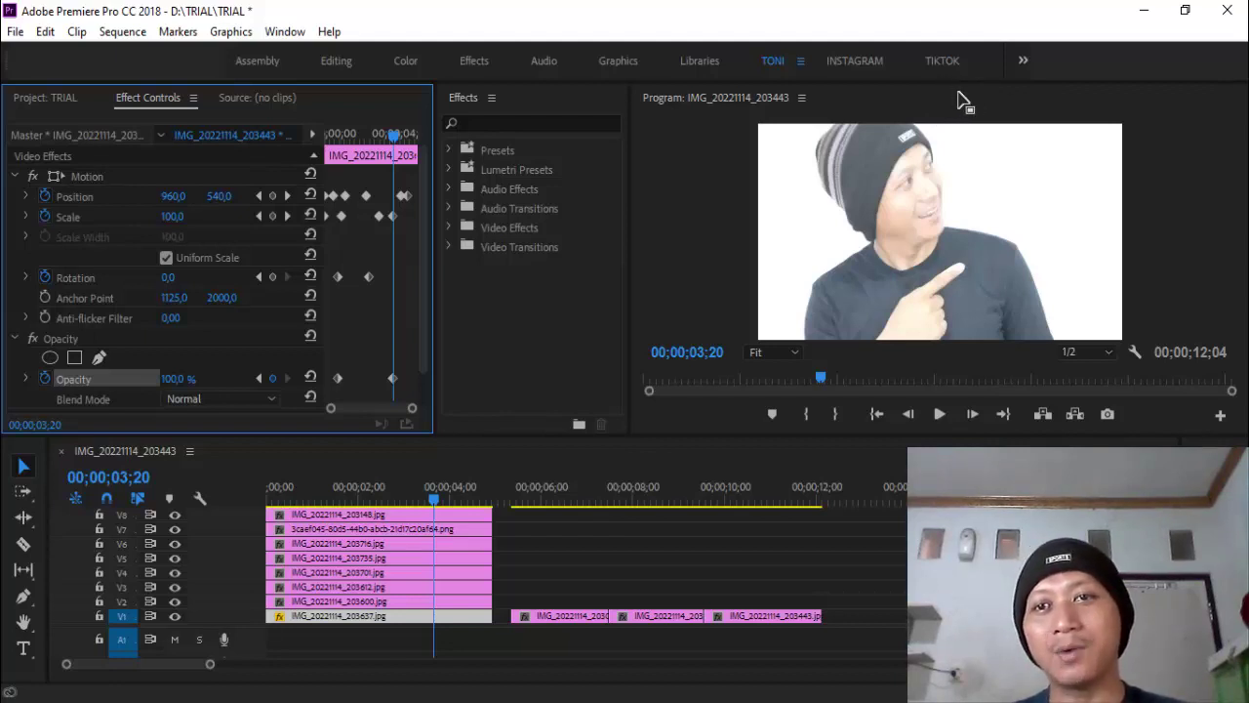
Maximize the Program monitor to the full window and show its zoom level list.
key(grave)
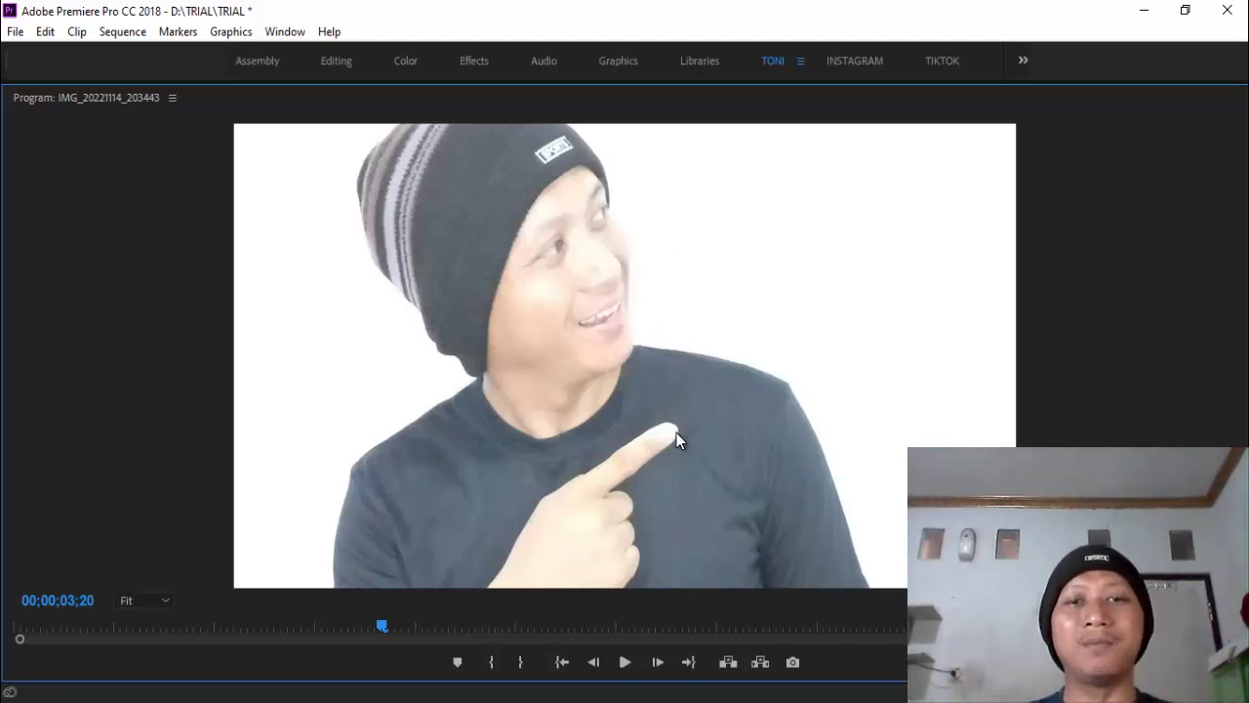
click(162, 601)
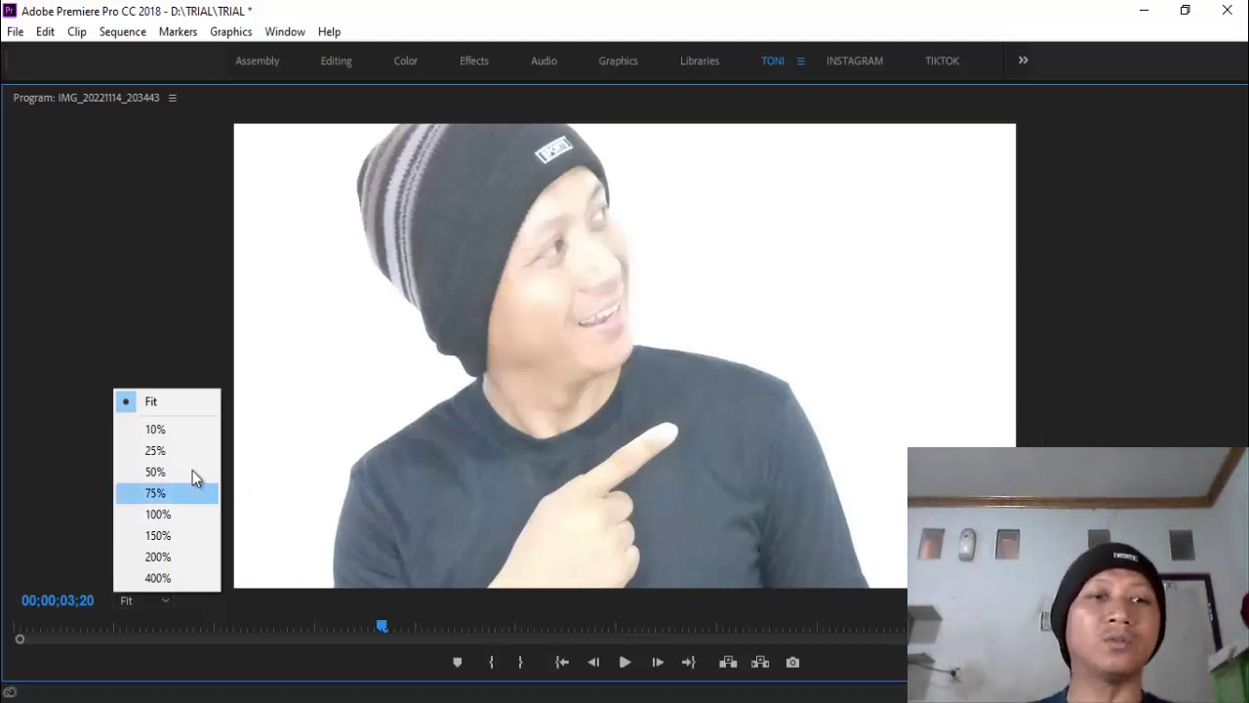
Leave the preview zoom at Fit and restore the Program monitor to the normal layout.
click(166, 405)
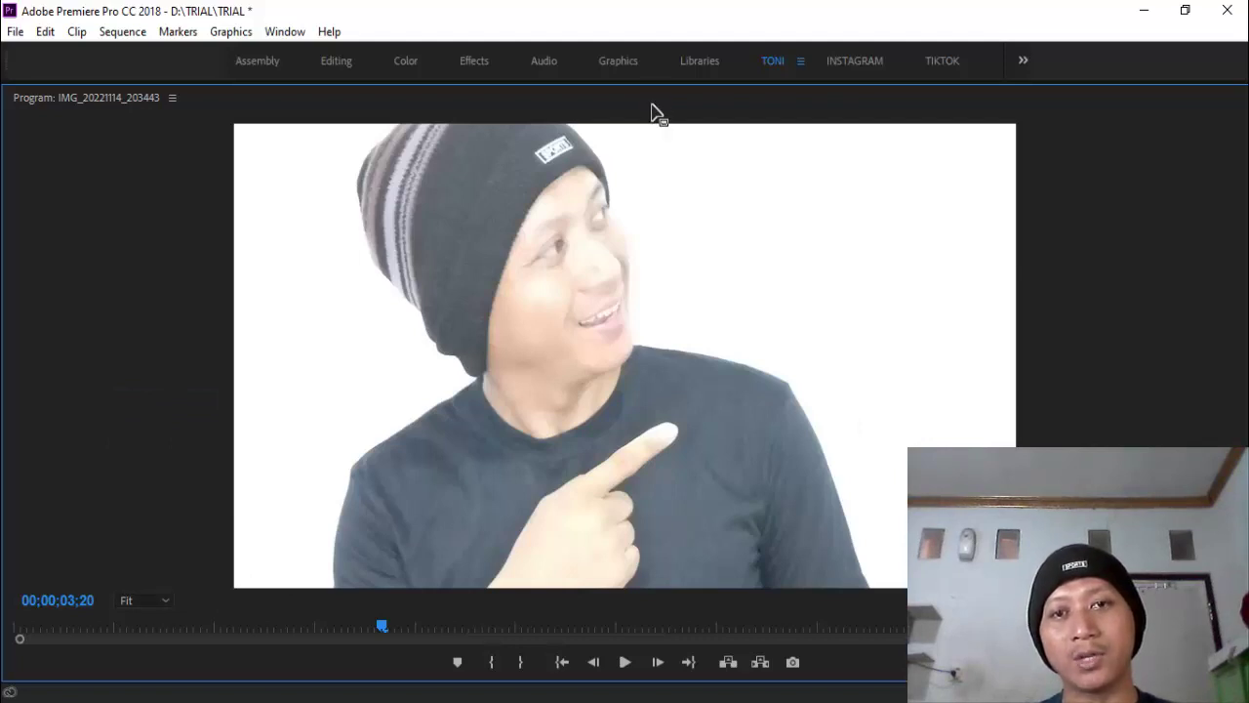
key(grave)
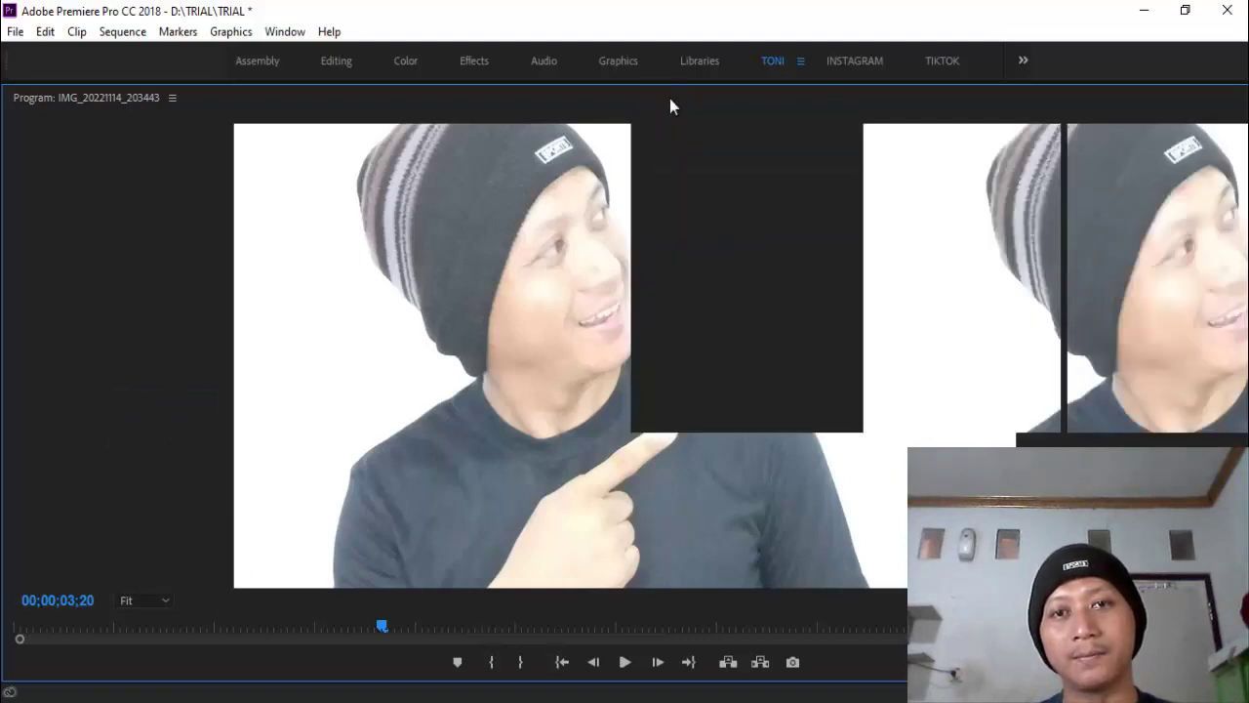